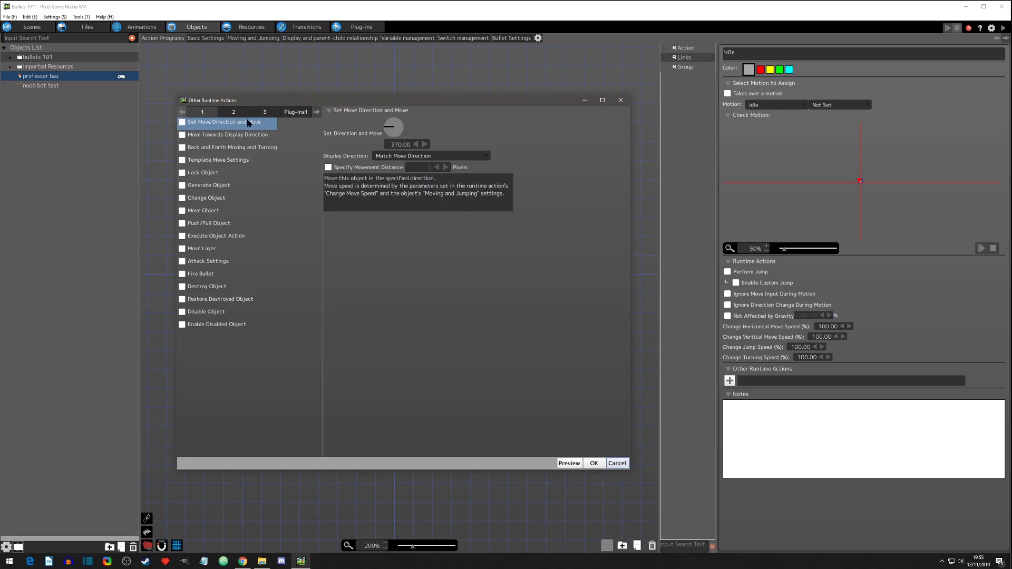
Enable the Set Move Direction and Move action for the idle state with a move direction of 90 degrees.
{"action": "left_click", "coordinate": [182, 123]}
{"action": "left_click_drag", "start_coordinate": [388, 131], "coordinate": [507, 138]}
{"action": "type", "text": "90"}
{"action": "key", "text": "Return"}
{"action": "left_click", "coordinate": [526, 130]}
Try the up display direction for the move action, and restore Match Move Direction.
{"action": "left_click", "coordinate": [484, 157]}
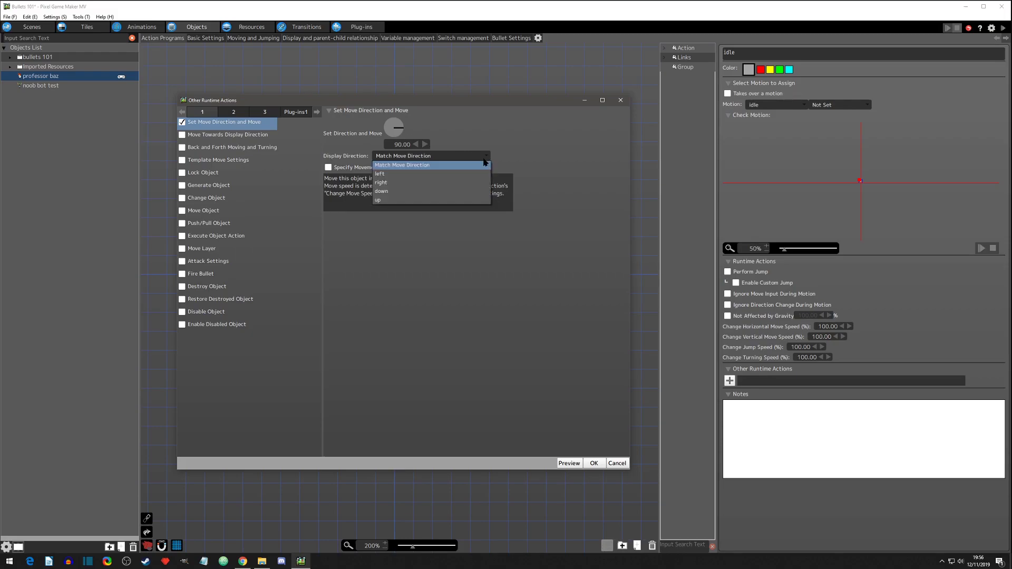
{"action": "left_click", "coordinate": [392, 200]}
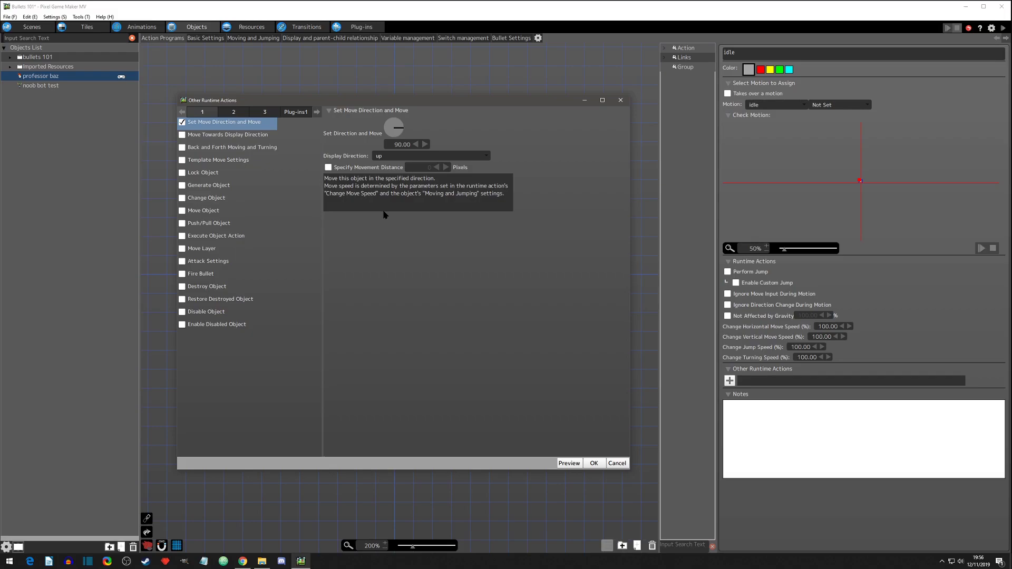
{"action": "left_click", "coordinate": [386, 158]}
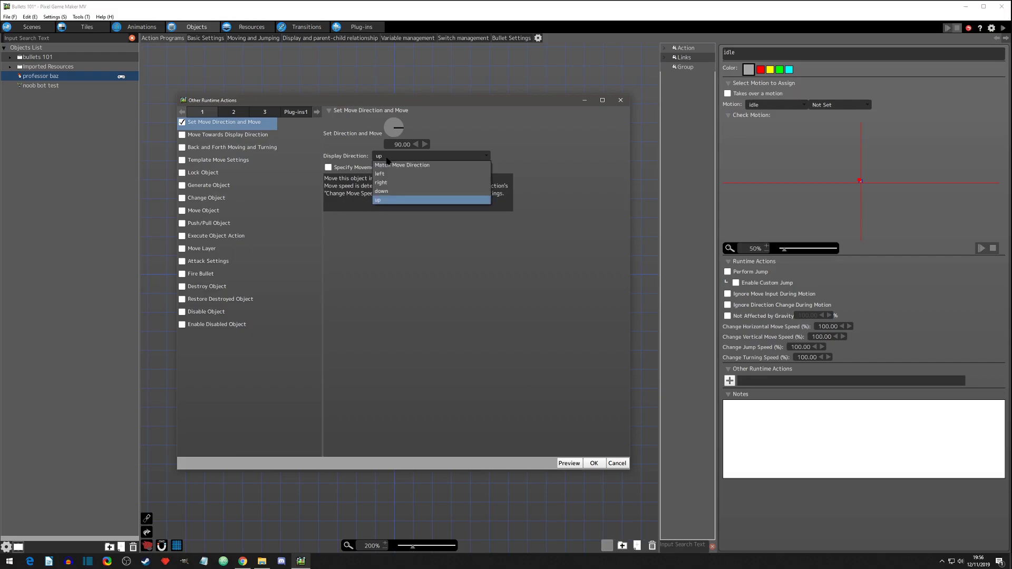
{"action": "left_click", "coordinate": [444, 166]}
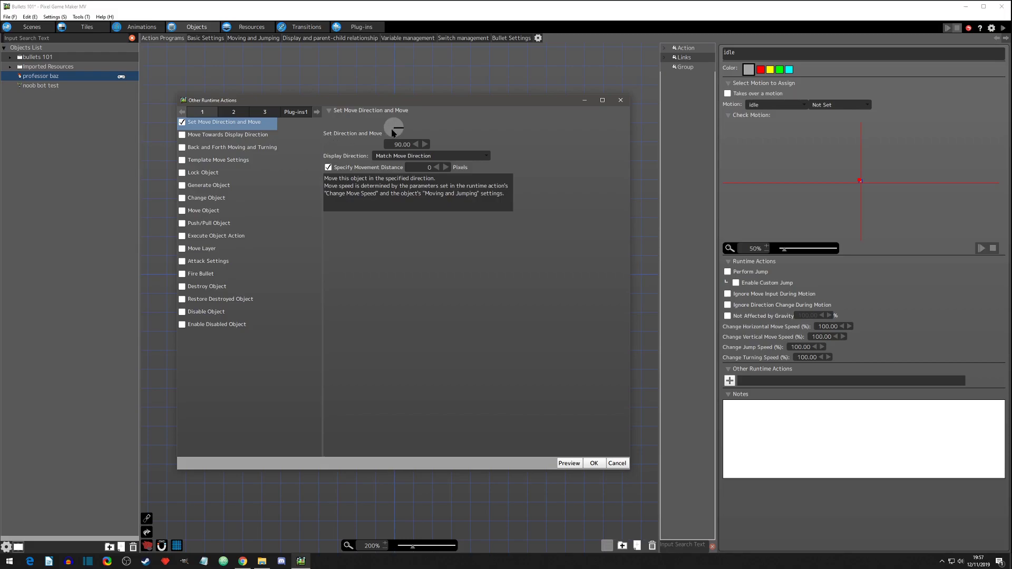
Try a specified movement distance of 25 pixels, turn the distance limit off and confirm the action.
{"action": "left_click", "coordinate": [328, 167]}
{"action": "left_click", "coordinate": [328, 168]}
{"action": "double_click", "coordinate": [427, 165]}
{"action": "type", "text": "25"}
{"action": "left_click", "coordinate": [330, 168]}
{"action": "left_click", "coordinate": [593, 464]}
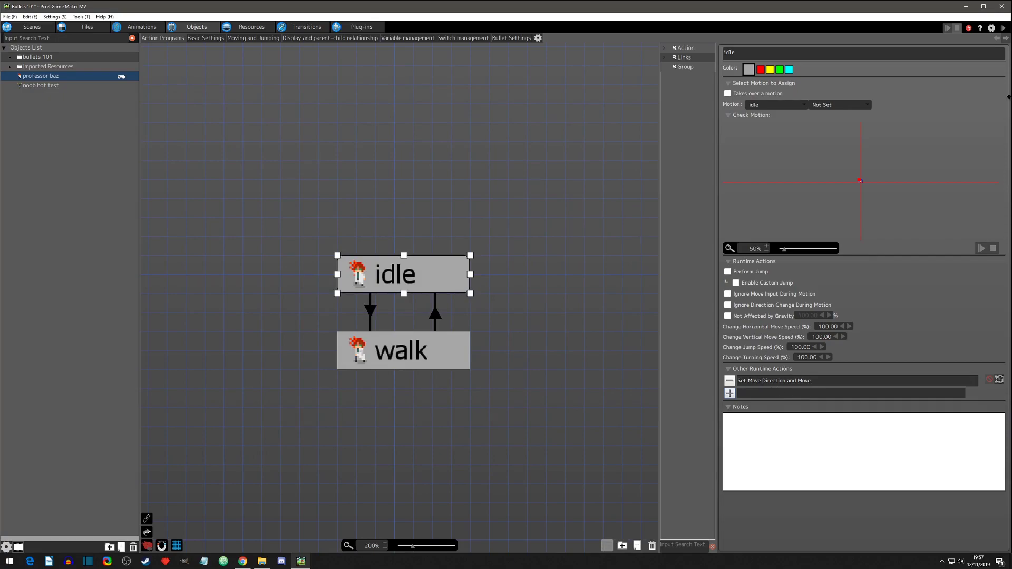
Test-play the game to check how the character moves from the idle state, and close the game window.
{"action": "left_click", "coordinate": [1003, 28]}
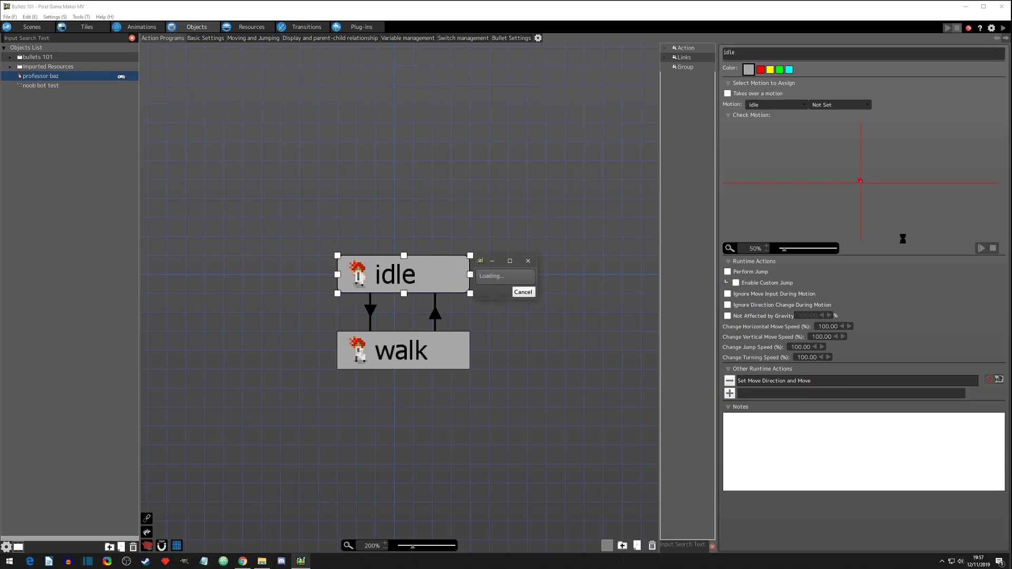
{"action": "key", "text": "Right"}
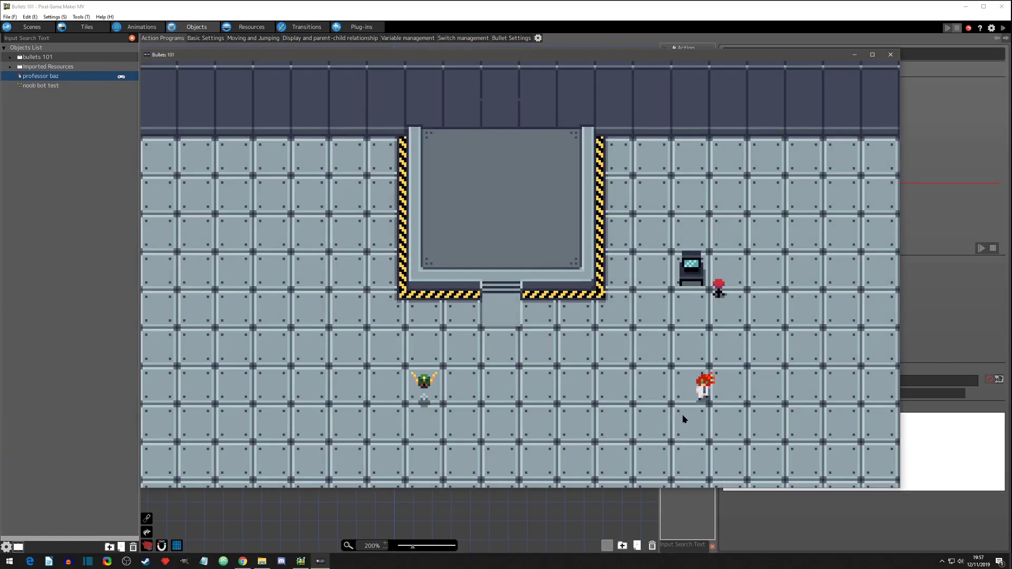
{"action": "key", "text": "Right"}
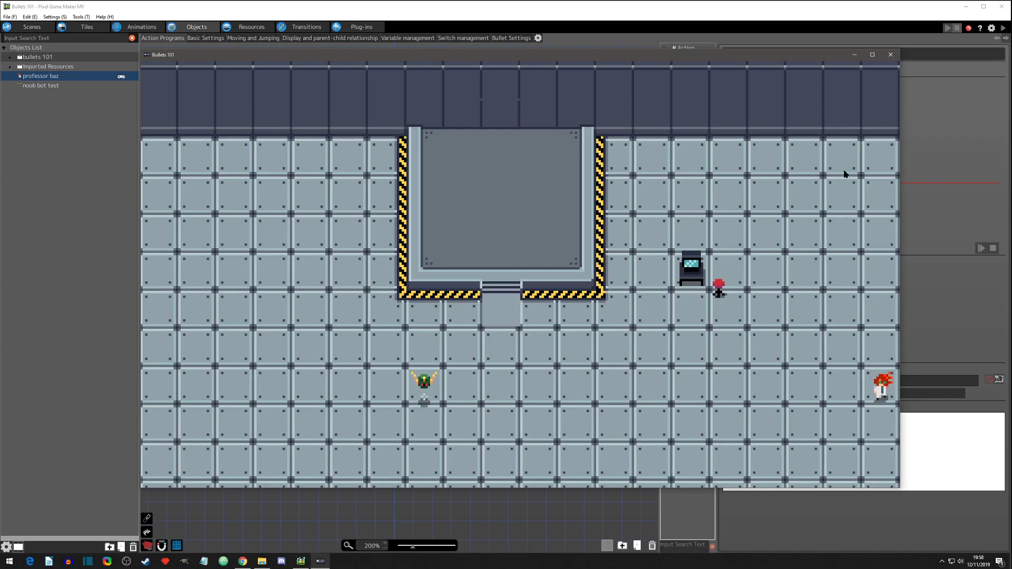
{"action": "left_click", "coordinate": [890, 56]}
Edit the idle state's move action to use the up display direction and a move direction of 300 degrees.
{"action": "double_click", "coordinate": [810, 381]}
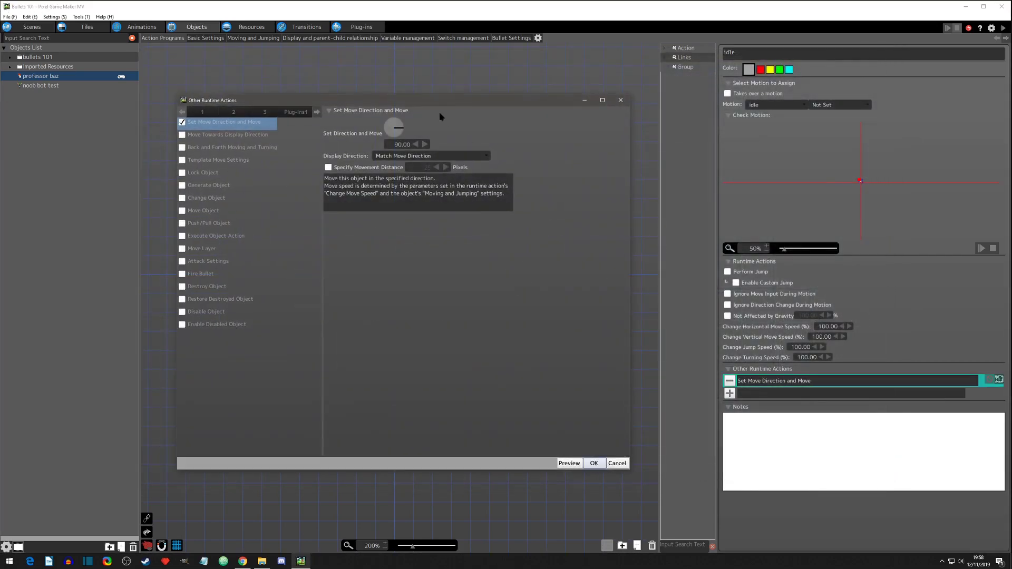
{"action": "left_click", "coordinate": [397, 156]}
{"action": "left_click", "coordinate": [377, 200]}
{"action": "left_click", "coordinate": [399, 129]}
{"action": "left_click_drag", "start_coordinate": [399, 127], "coordinate": [401, 122]}
{"action": "double_click", "coordinate": [404, 145]}
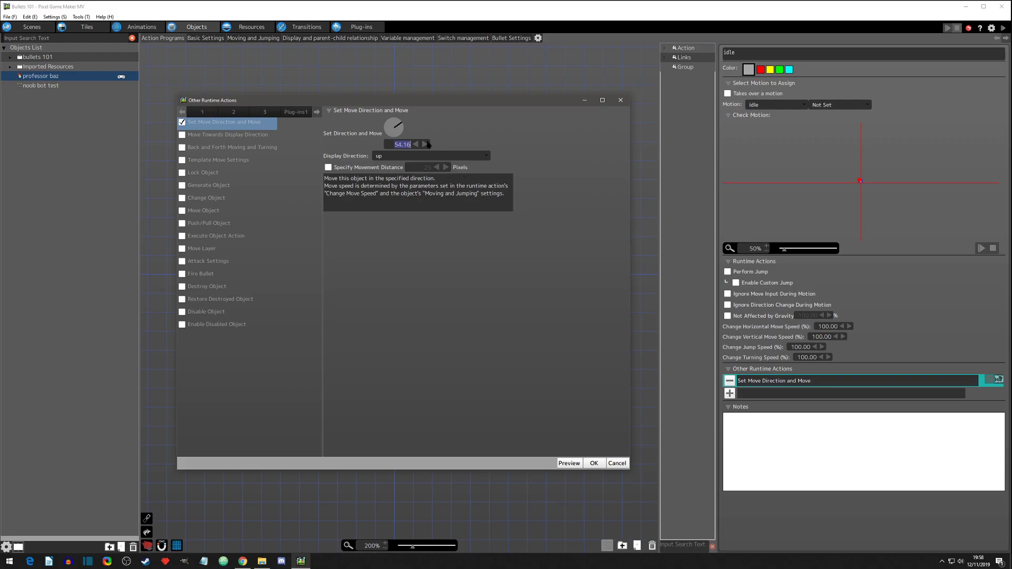
{"action": "left_click_drag", "start_coordinate": [402, 131], "coordinate": [388, 123]}
{"action": "type", "text": "300"}
{"action": "key", "text": "Return"}
{"action": "left_click", "coordinate": [558, 171]}
Specify a movement distance of 100 pixels for the move action, confirm it and test-play the game.
{"action": "left_click", "coordinate": [329, 168]}
{"action": "double_click", "coordinate": [423, 167]}
{"action": "type", "text": "100"}
{"action": "left_click", "coordinate": [593, 464]}
{"action": "left_click", "coordinate": [1003, 27]}
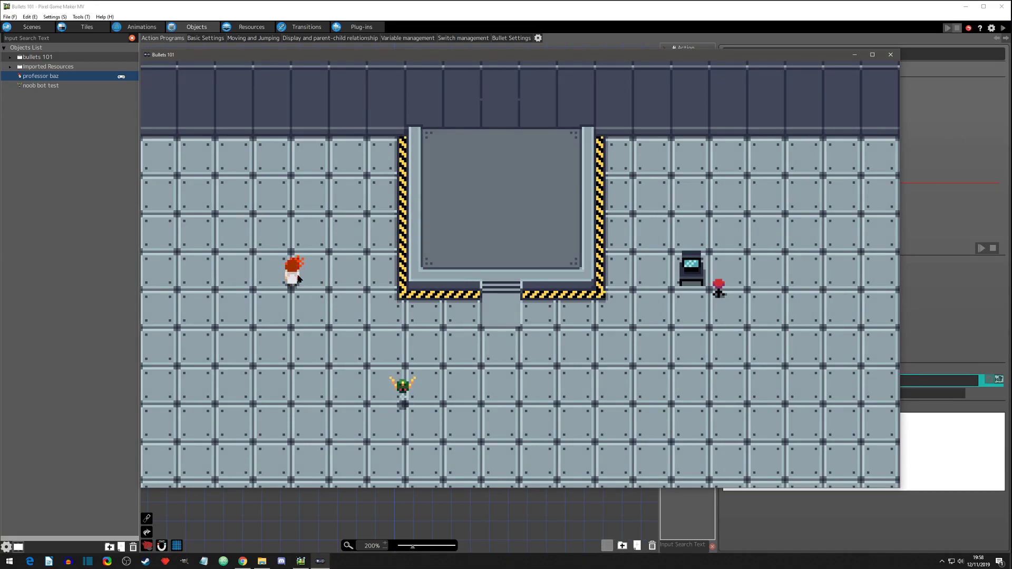
{"action": "left_click", "coordinate": [890, 54]}
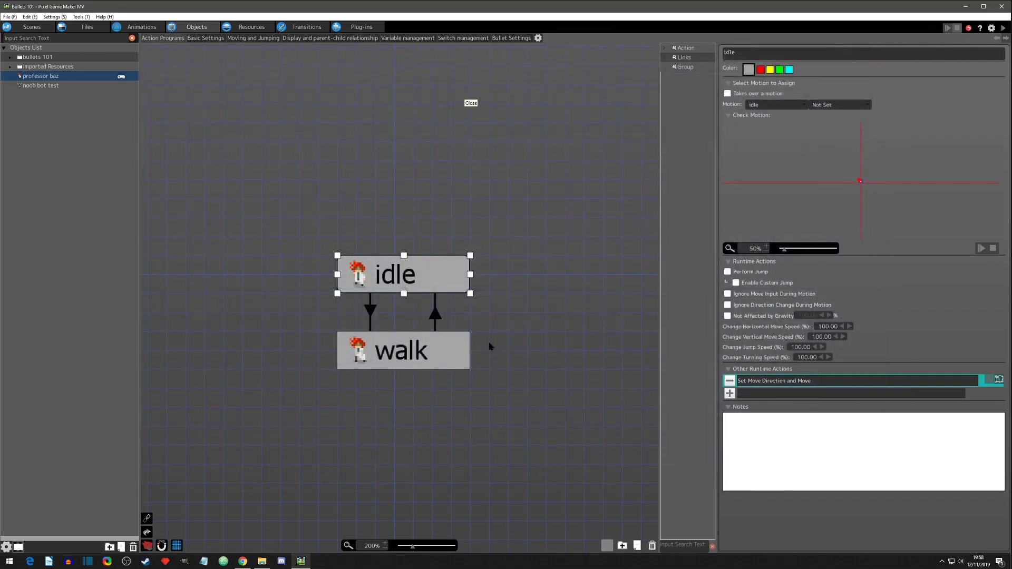
Set the move action's display direction back to Match Move Direction and confirm it.
{"action": "double_click", "coordinate": [783, 381]}
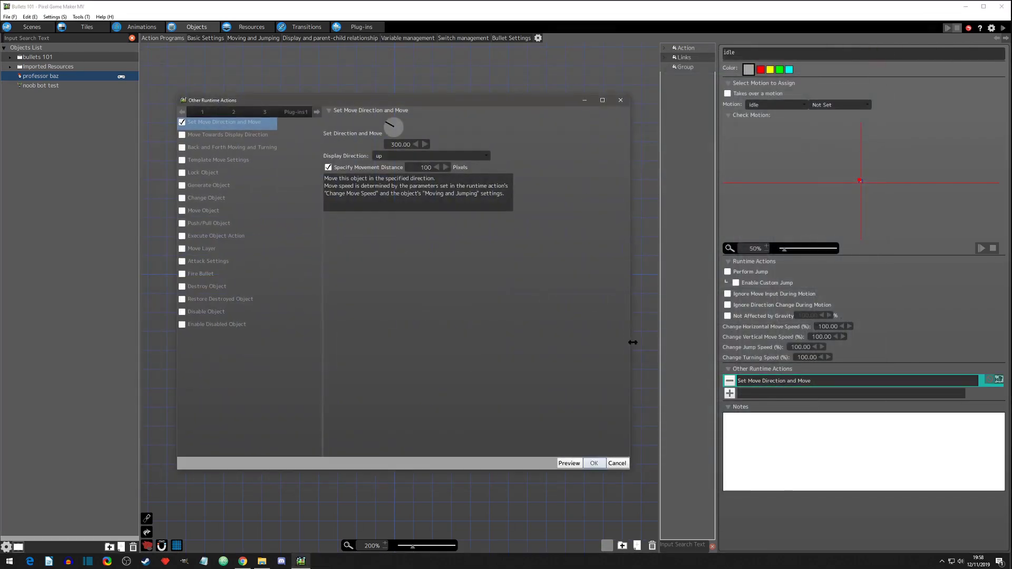
{"action": "left_click", "coordinate": [392, 157]}
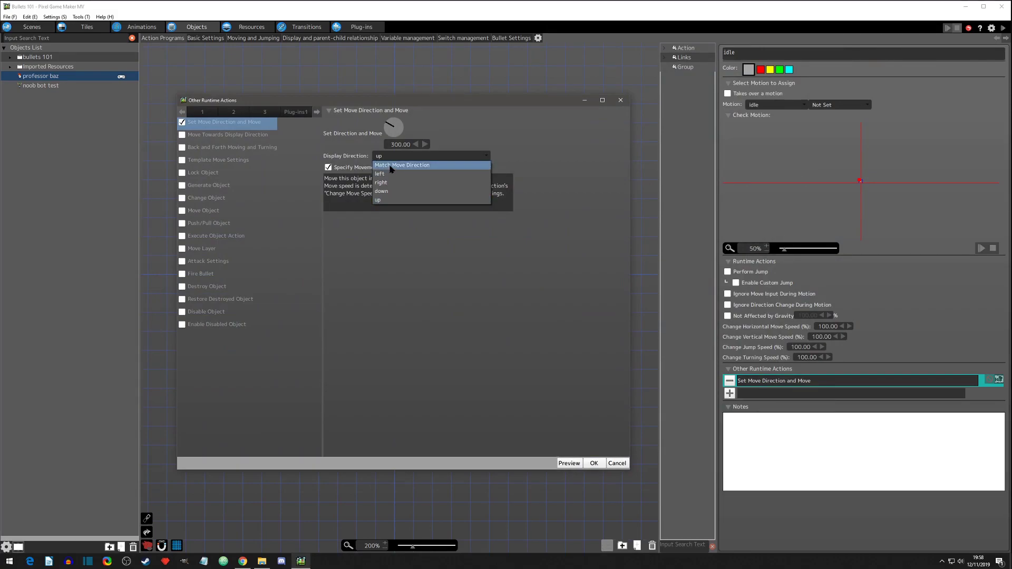
{"action": "left_click", "coordinate": [411, 166]}
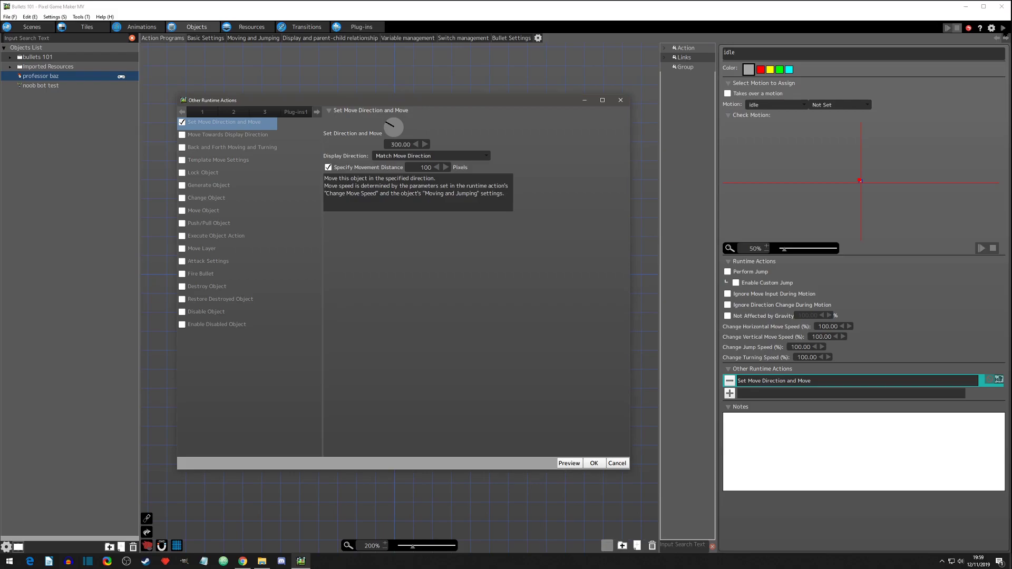
{"action": "left_click", "coordinate": [594, 463]}
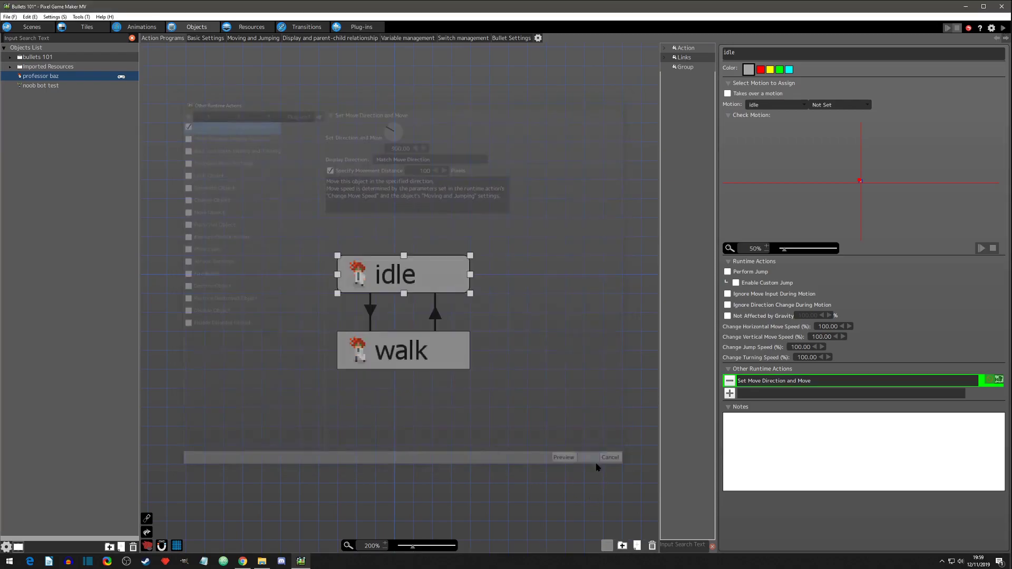
Test-play the game to check which way the character faces when moving a limited distance, and close it.
{"action": "left_click", "coordinate": [1003, 28]}
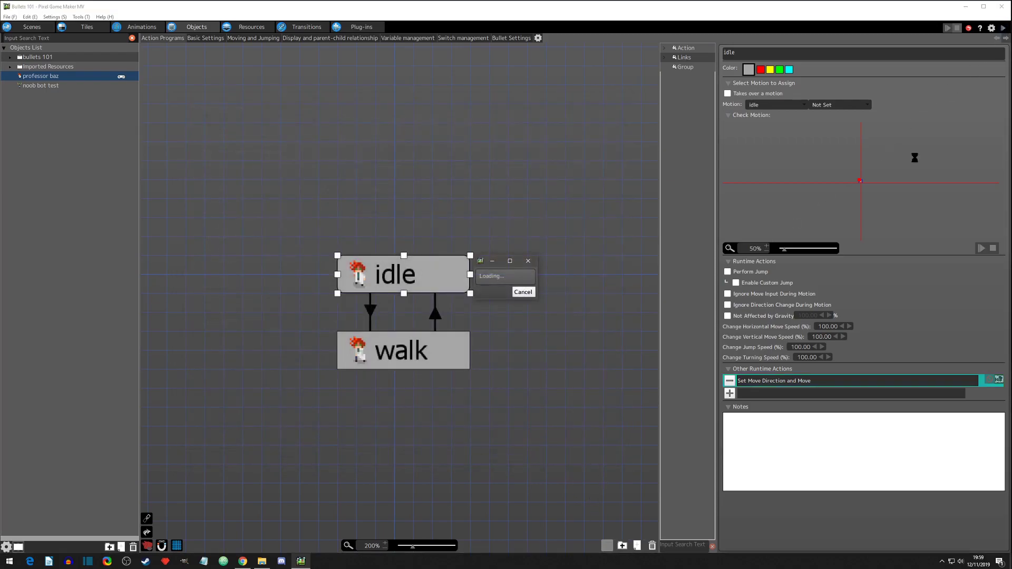
{"action": "key", "text": "a"}
{"action": "key", "text": "w"}
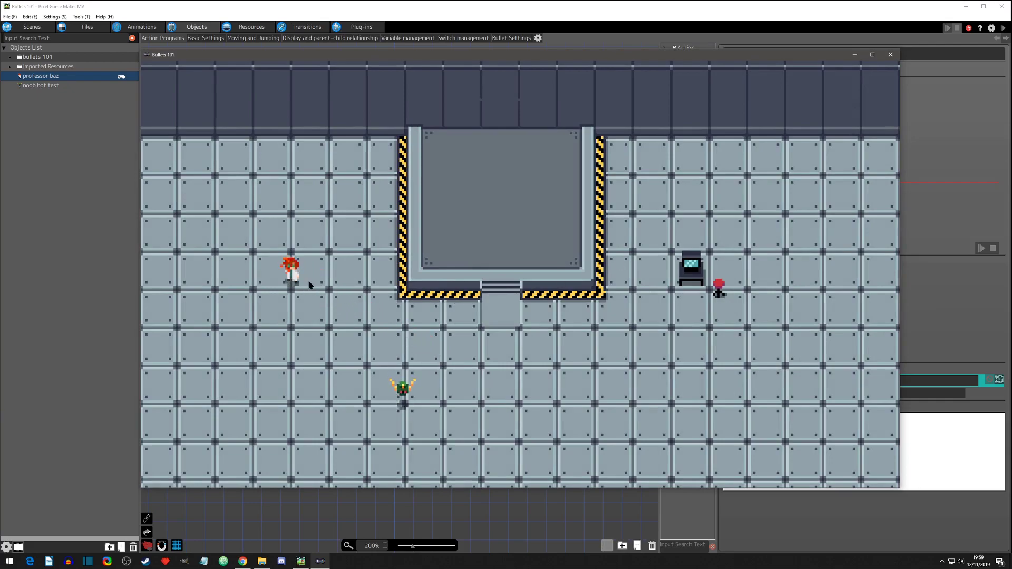
{"action": "left_click", "coordinate": [890, 55]}
Reopen the idle state's Set Move Direction and Move action and review its display direction options.
{"action": "double_click", "coordinate": [769, 381]}
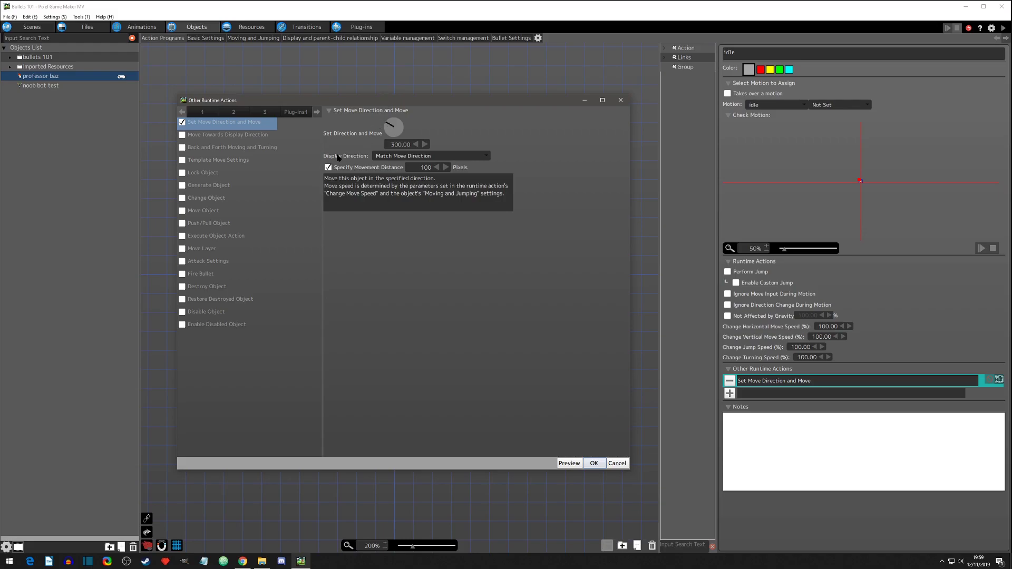
{"action": "left_click", "coordinate": [387, 157]}
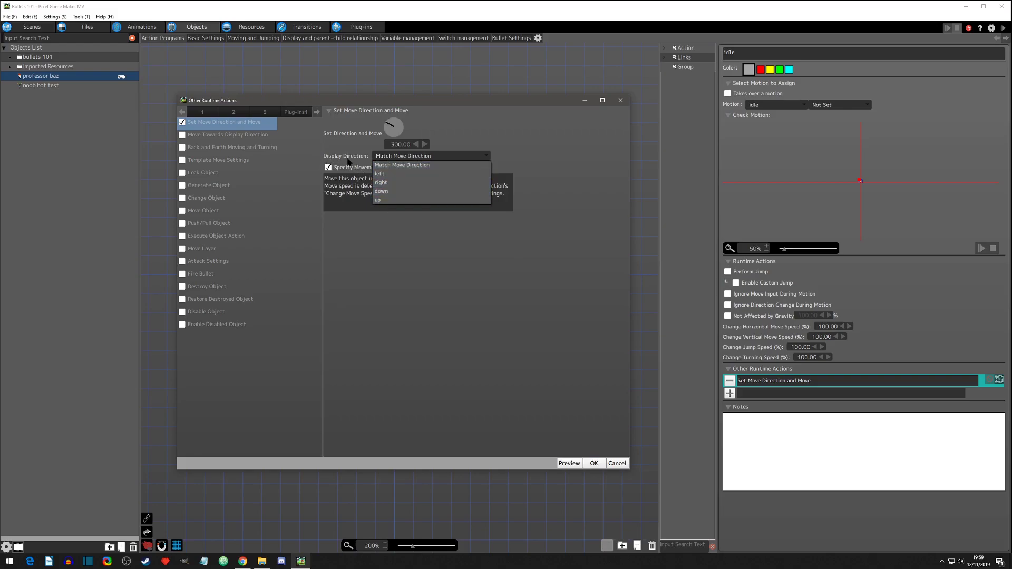
{"action": "left_click", "coordinate": [391, 157]}
{"action": "left_click", "coordinate": [391, 158]}
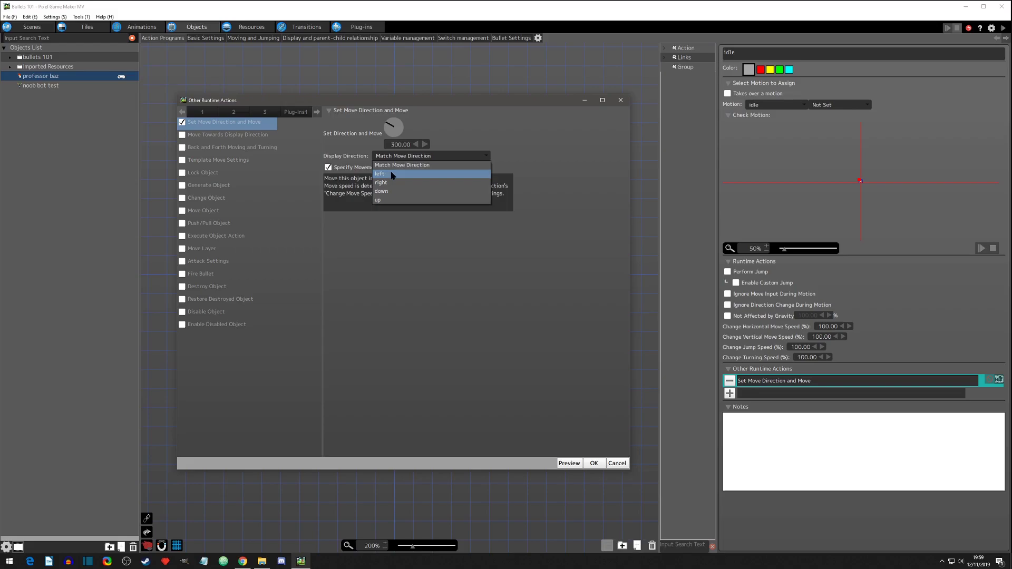
{"action": "left_click", "coordinate": [365, 159]}
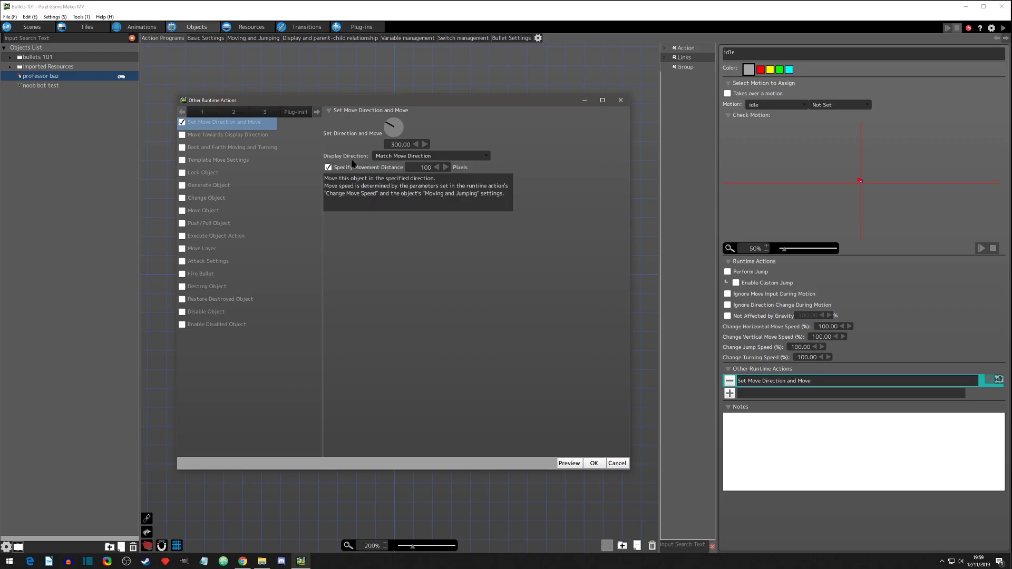
Set the movement distance to 0 pixels and the move direction to 0 degrees, confirm and test-play the game.
{"action": "left_click", "coordinate": [418, 170]}
{"action": "type", "text": "0"}
{"action": "left_click", "coordinate": [394, 126]}
{"action": "left_click", "coordinate": [394, 122]}
{"action": "type", "text": "0"}
{"action": "key", "text": "Return"}
{"action": "left_click", "coordinate": [466, 142]}
{"action": "left_click", "coordinate": [594, 463]}
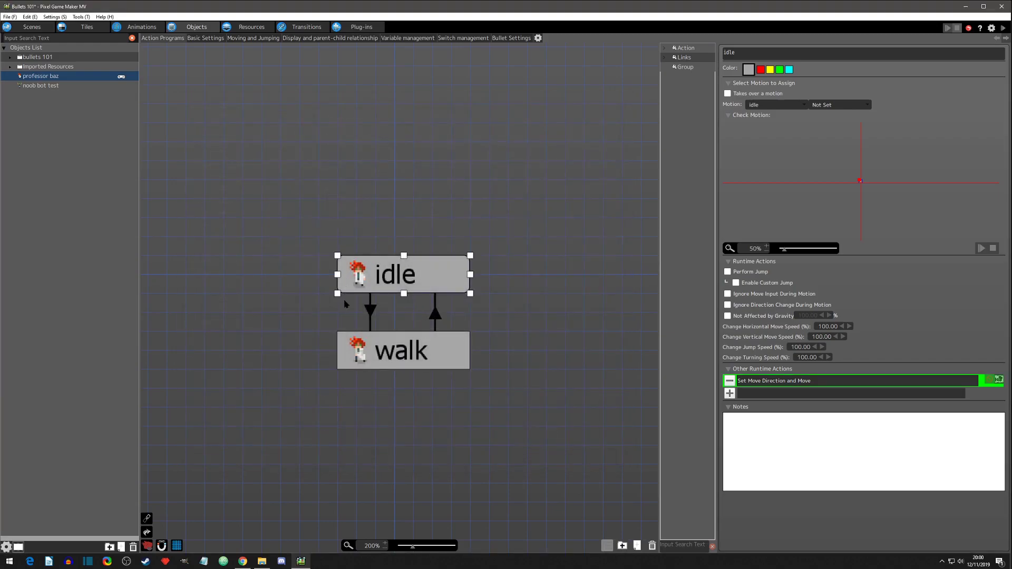
{"action": "left_click", "coordinate": [1004, 27]}
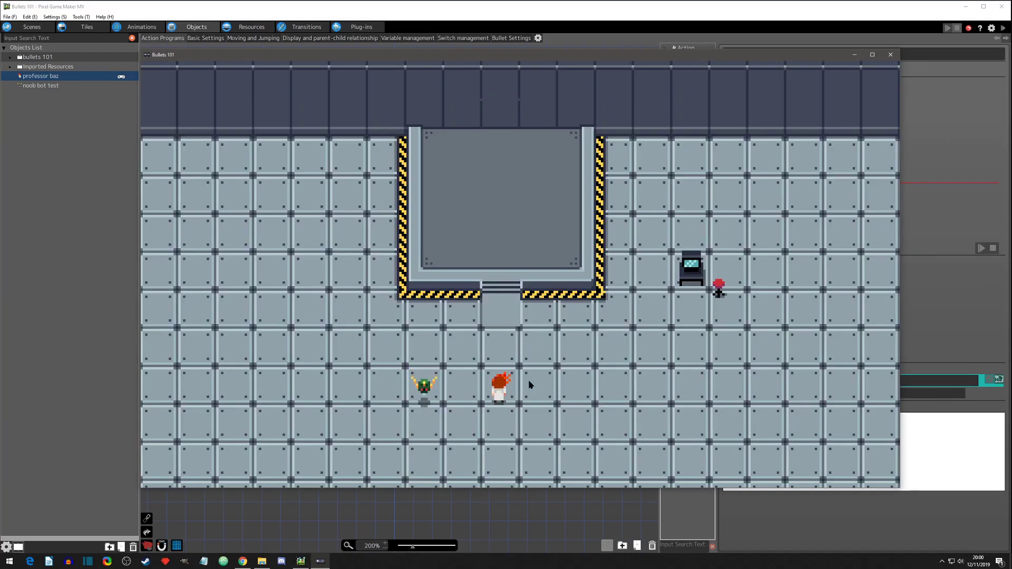
{"action": "left_click", "coordinate": [890, 54]}
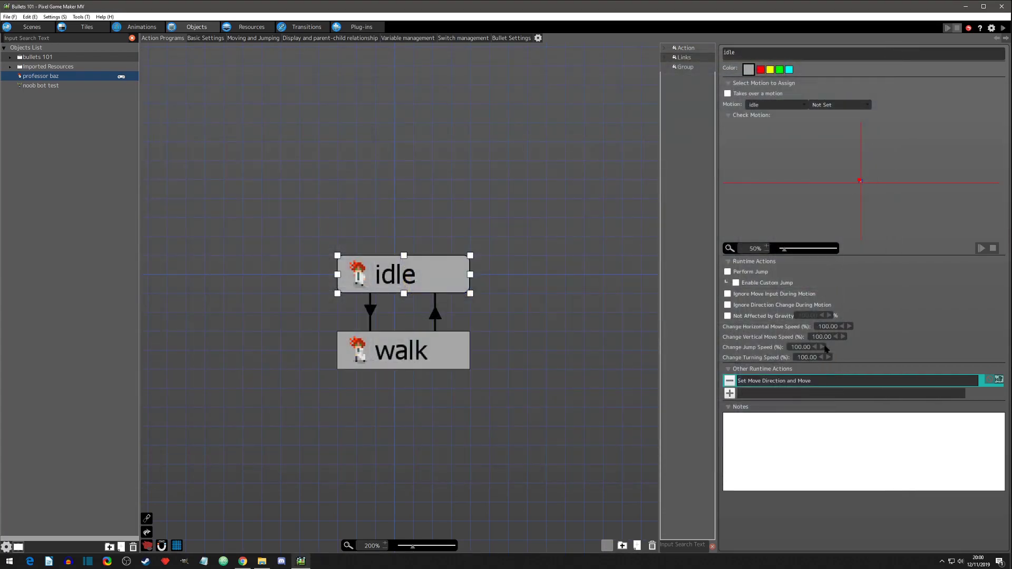
Turn the move action's direction dial to point left, confirm the change and test-play the game.
{"action": "double_click", "coordinate": [802, 381]}
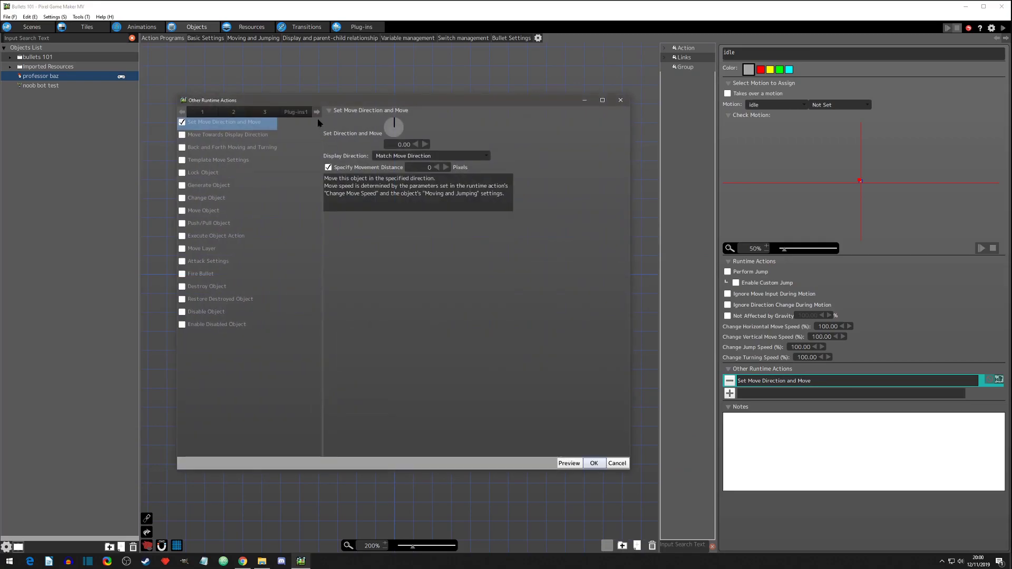
{"action": "left_click_drag", "start_coordinate": [394, 120], "coordinate": [386, 126]}
{"action": "left_click", "coordinate": [594, 464]}
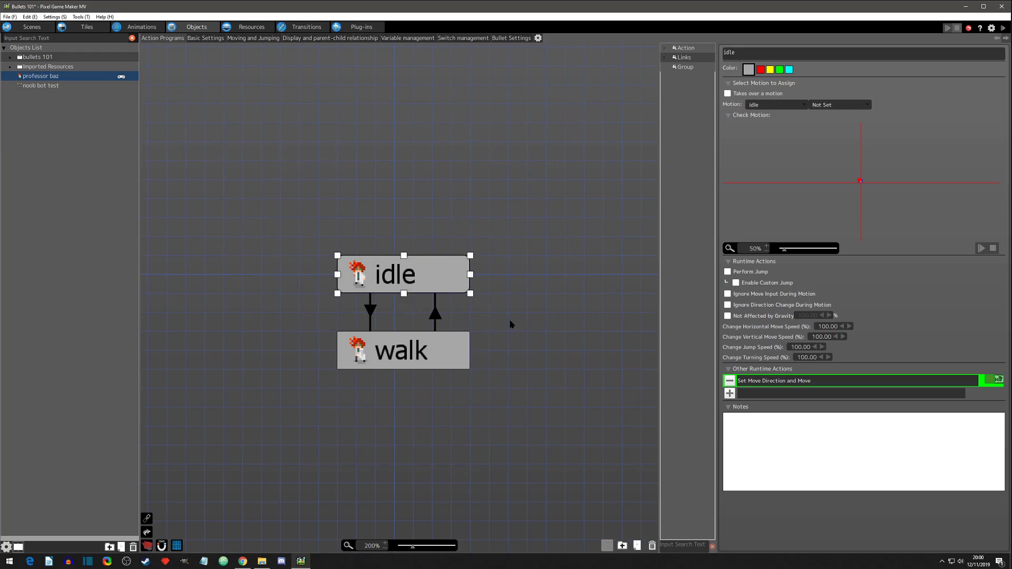
{"action": "left_click", "coordinate": [1004, 29]}
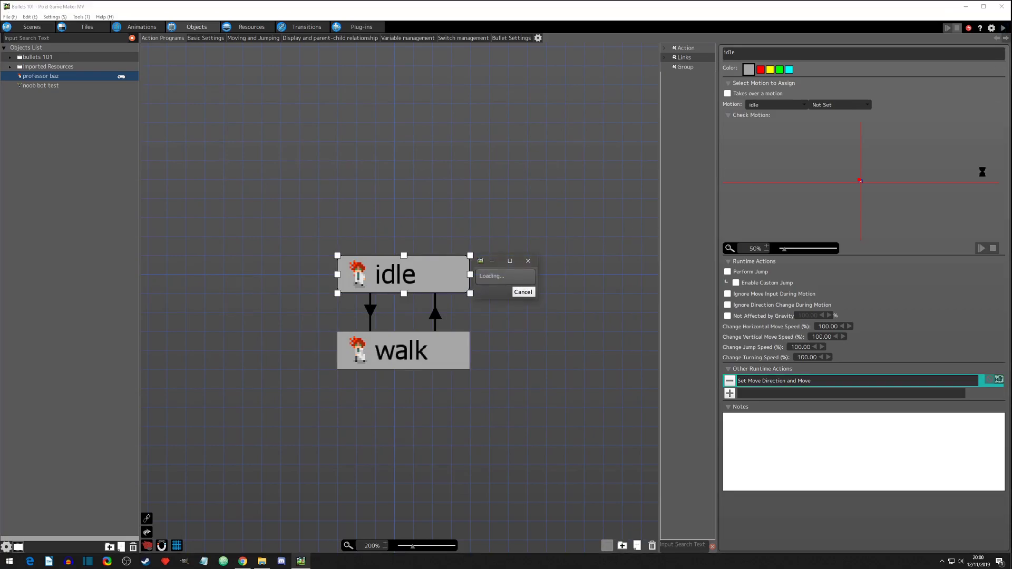
{"action": "key", "text": "Left"}
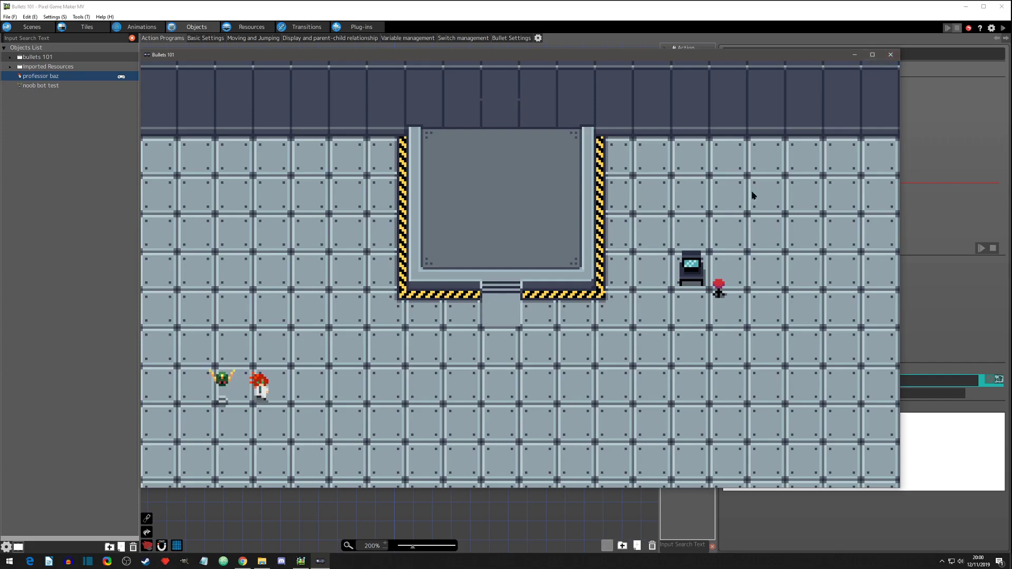
{"action": "left_click", "coordinate": [891, 54]}
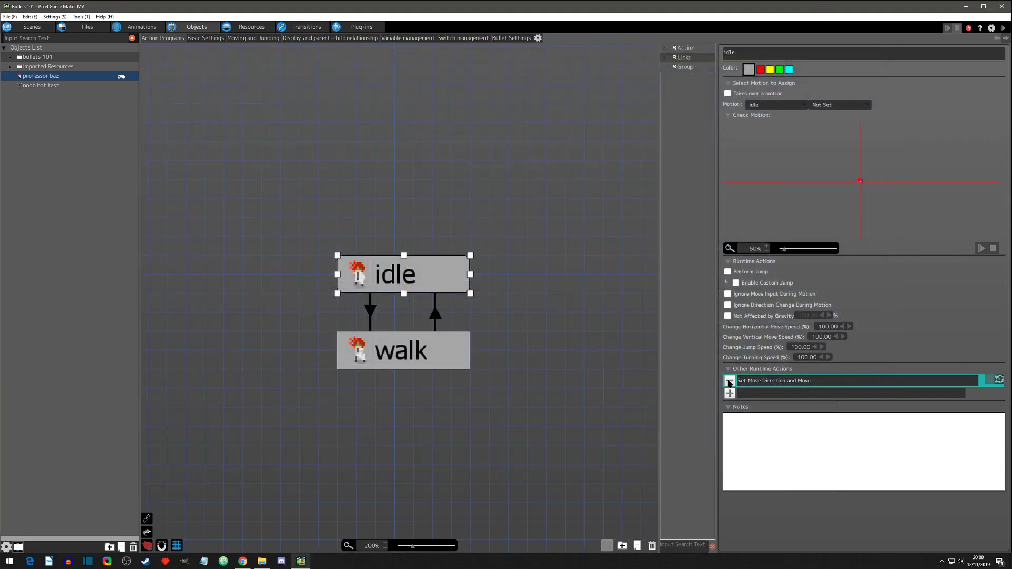
Delete the Set Move Direction and Move action from the idle state and test-play the game without it.
{"action": "left_click", "coordinate": [730, 381]}
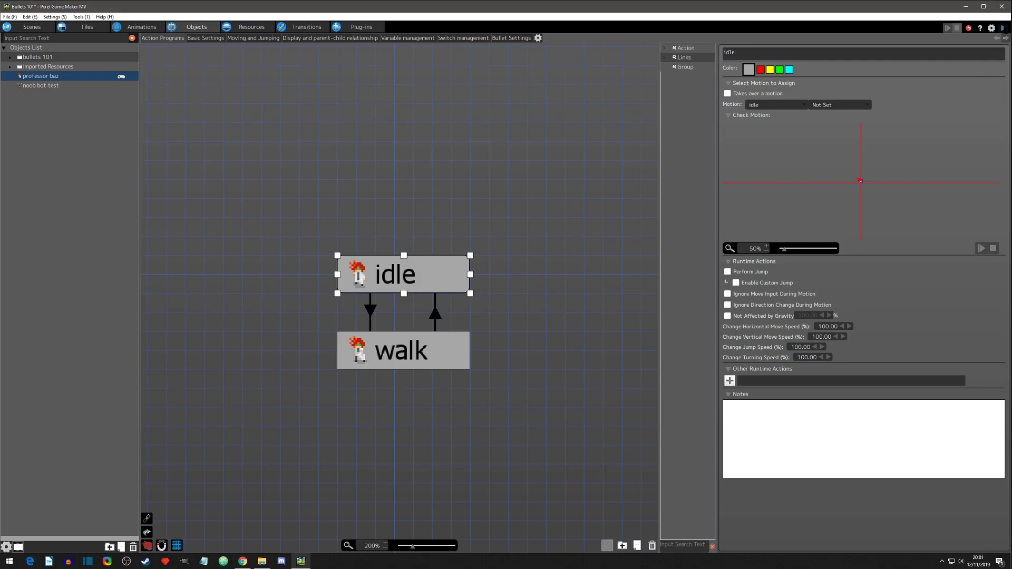
{"action": "left_click", "coordinate": [1003, 27]}
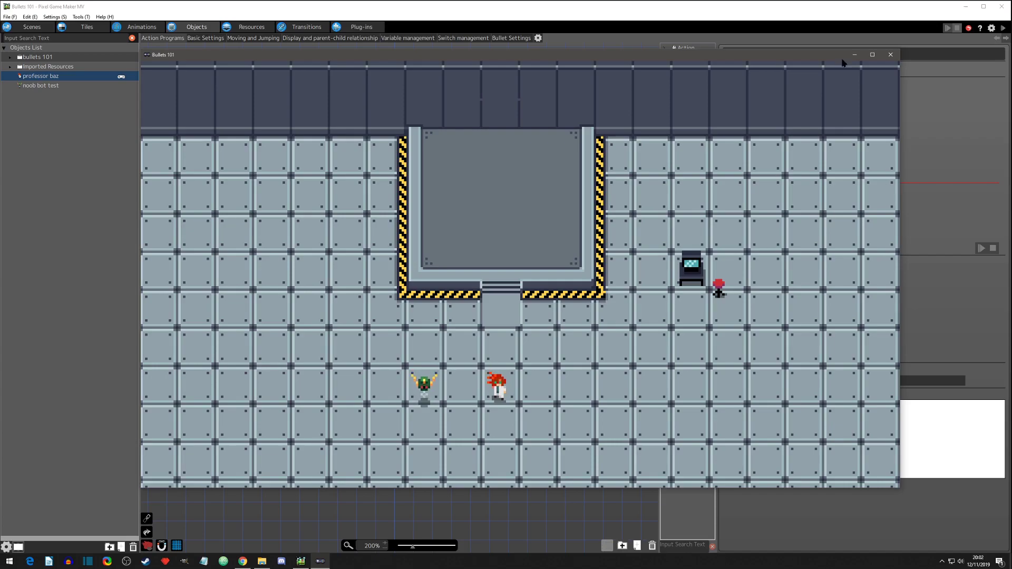
{"action": "left_click", "coordinate": [891, 54]}
Add a Set Move Direction and Move action to idle with direction 90 degrees and a specified movement distance of 0 pixels.
{"action": "left_click", "coordinate": [729, 380]}
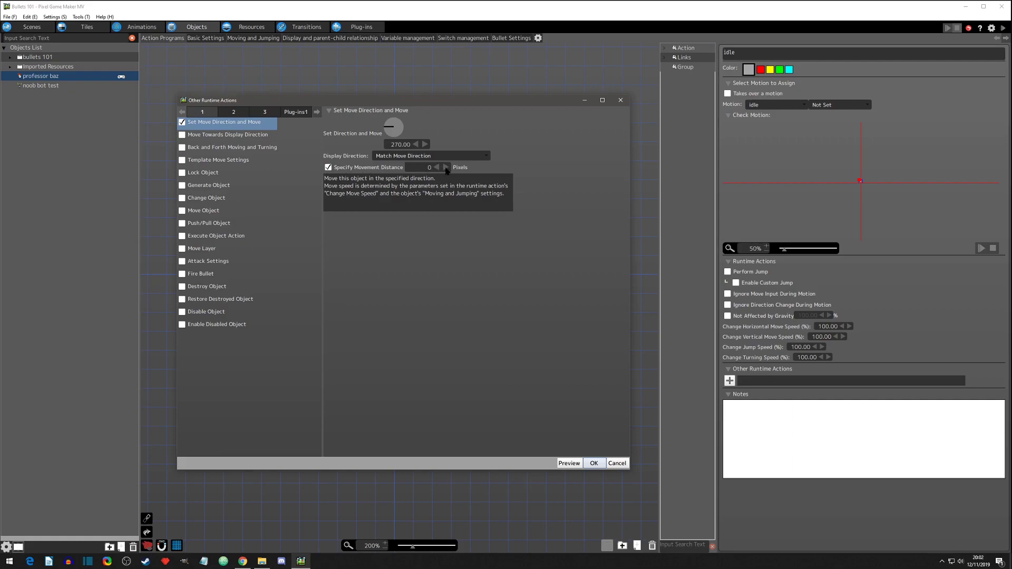
{"action": "left_click_drag", "start_coordinate": [385, 134], "coordinate": [412, 130]}
{"action": "left_click", "coordinate": [401, 142]}
{"action": "type", "text": "90"}
{"action": "key", "text": "Return"}
{"action": "left_click", "coordinate": [594, 463]}
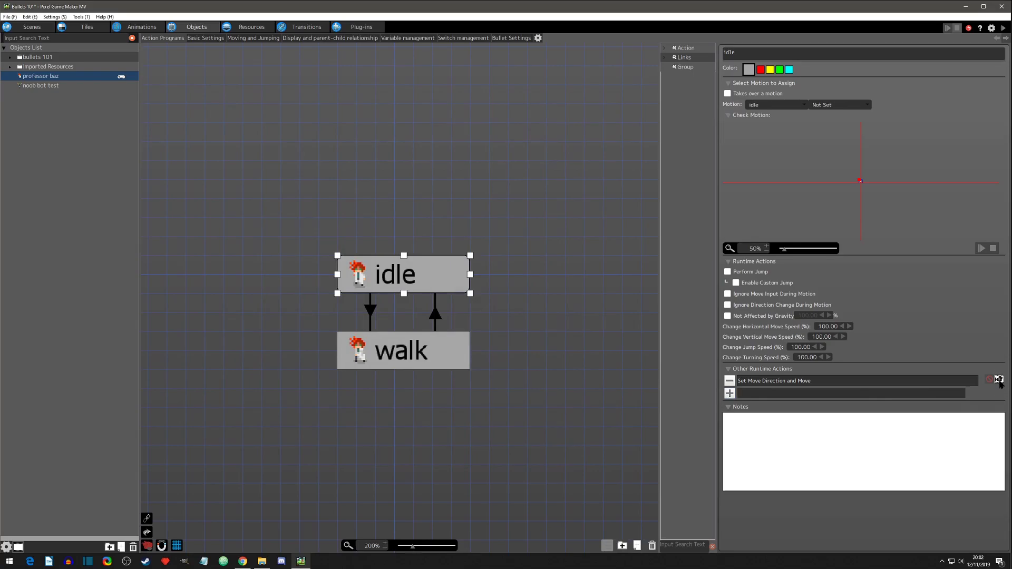
In the scene, set the placed professor baz's idle move direction to point upward and test-play the game.
{"action": "left_click", "coordinate": [32, 26]}
{"action": "left_click", "coordinate": [428, 259]}
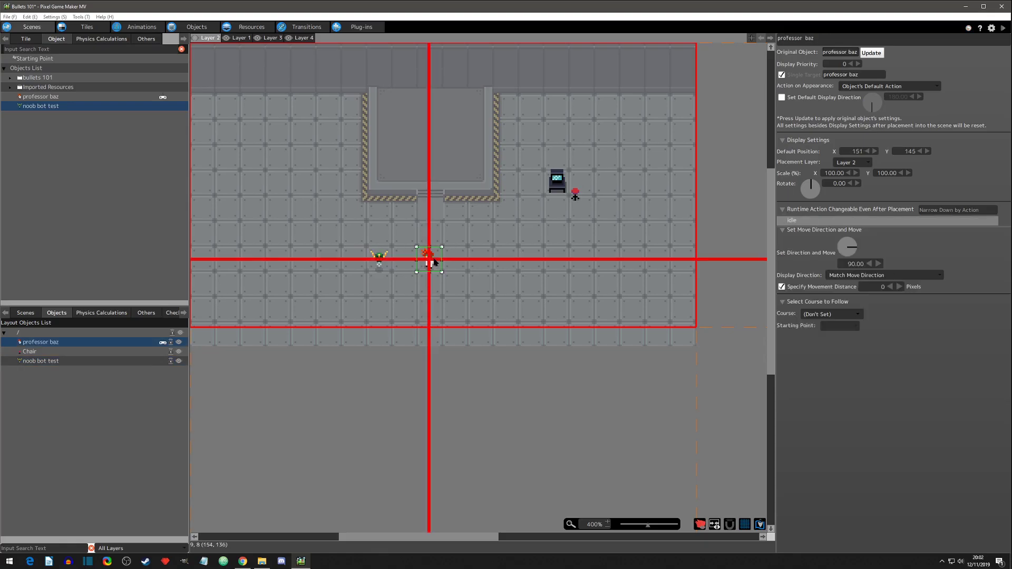
{"action": "left_click", "coordinate": [847, 243]}
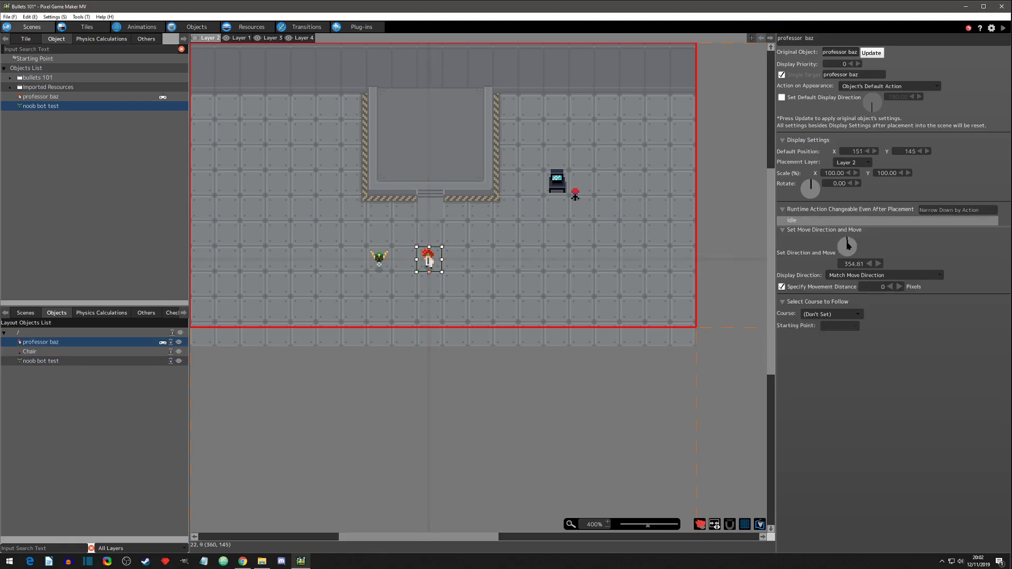
{"action": "left_click_drag", "start_coordinate": [847, 243], "coordinate": [887, 269]}
{"action": "type", "text": "260"}
{"action": "key", "text": "Return"}
{"action": "left_click", "coordinate": [1003, 28]}
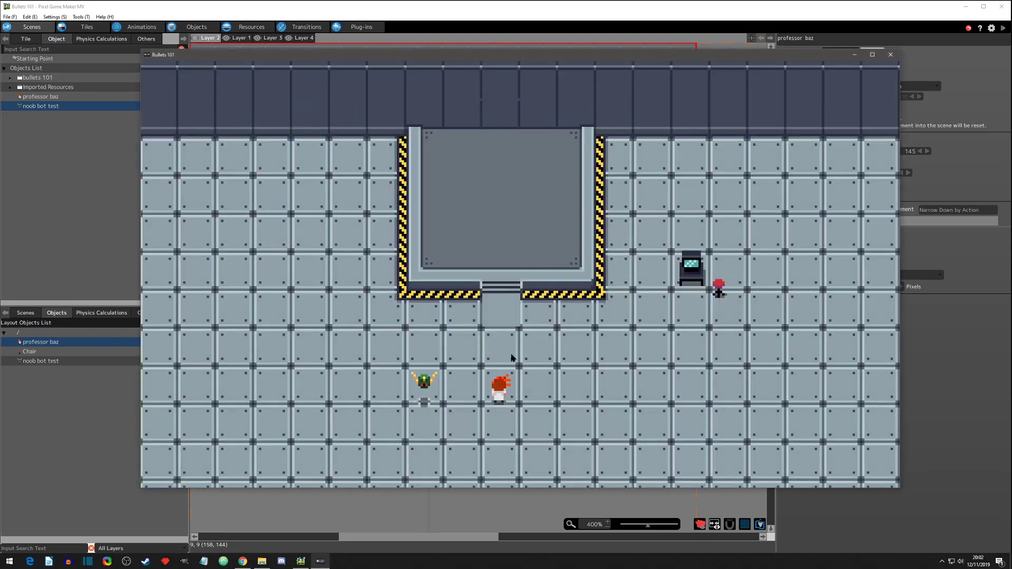
{"action": "left_click", "coordinate": [891, 55]}
Return to the professor baz object and select the idle state's Set Move Direction and Move action.
{"action": "left_click", "coordinate": [191, 27]}
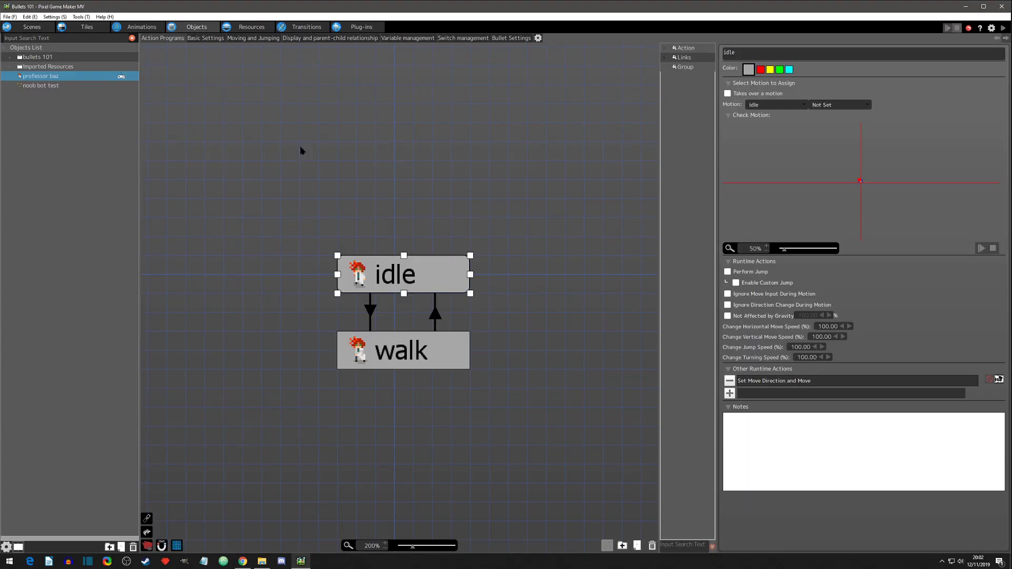
{"action": "left_click", "coordinate": [835, 383]}
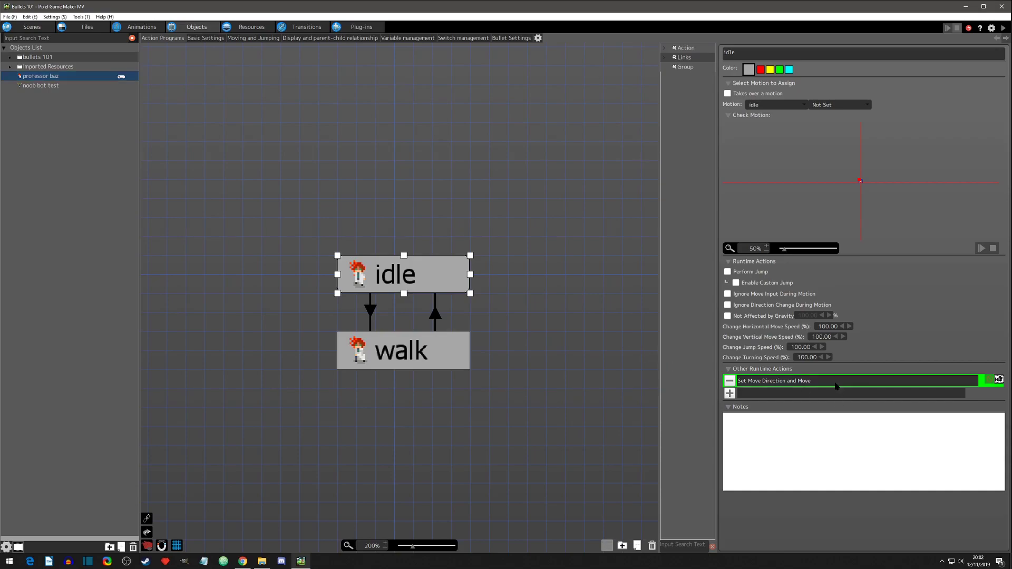